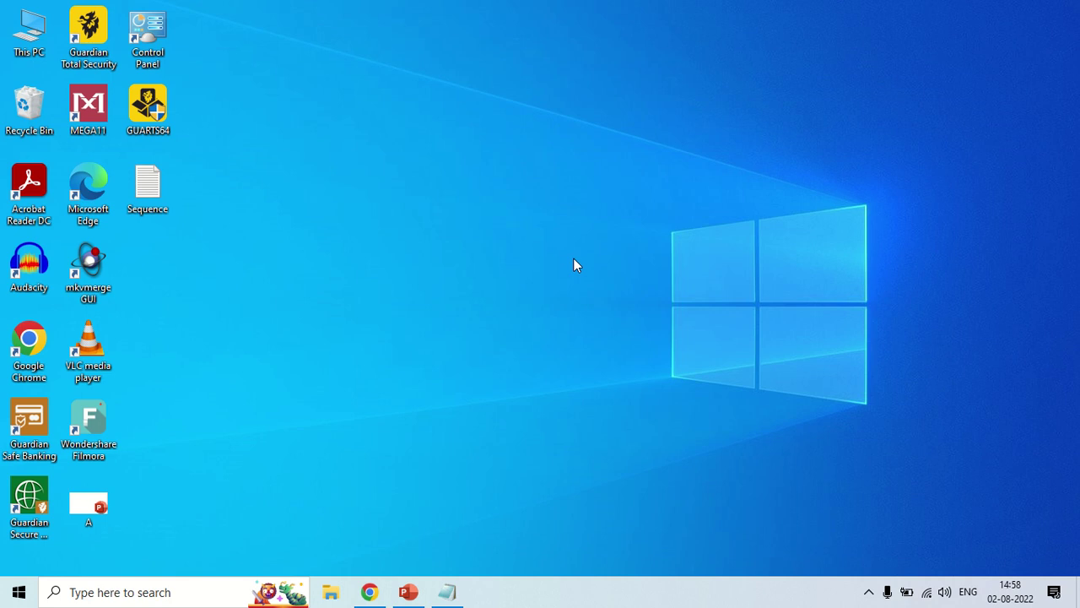
Open Chrome and search Google for 'ncbi orf finder', fixing the mistyped letters.
click(370, 591)
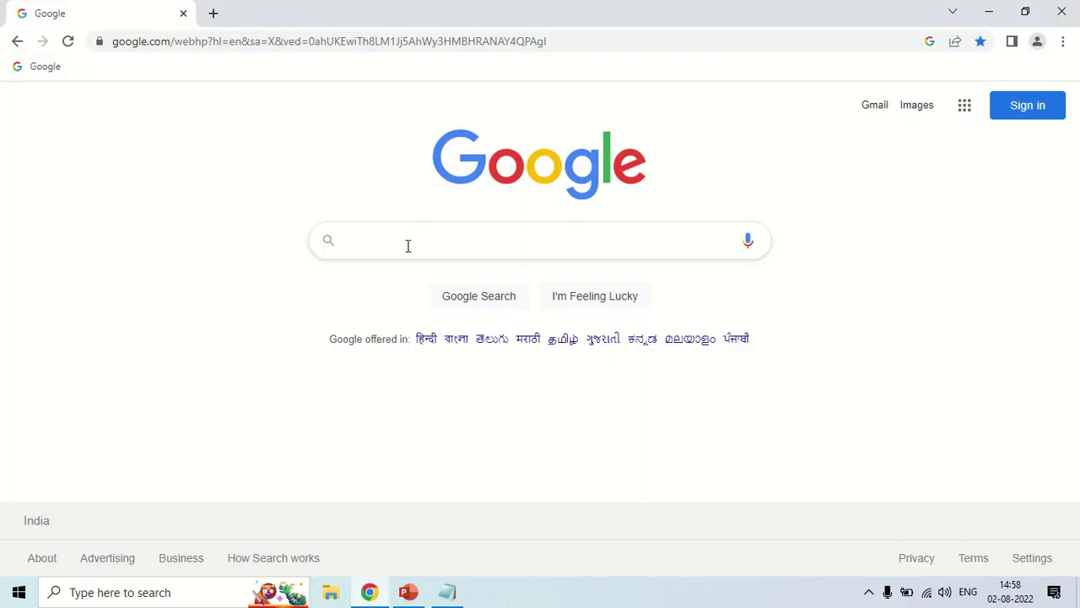
text(nc)
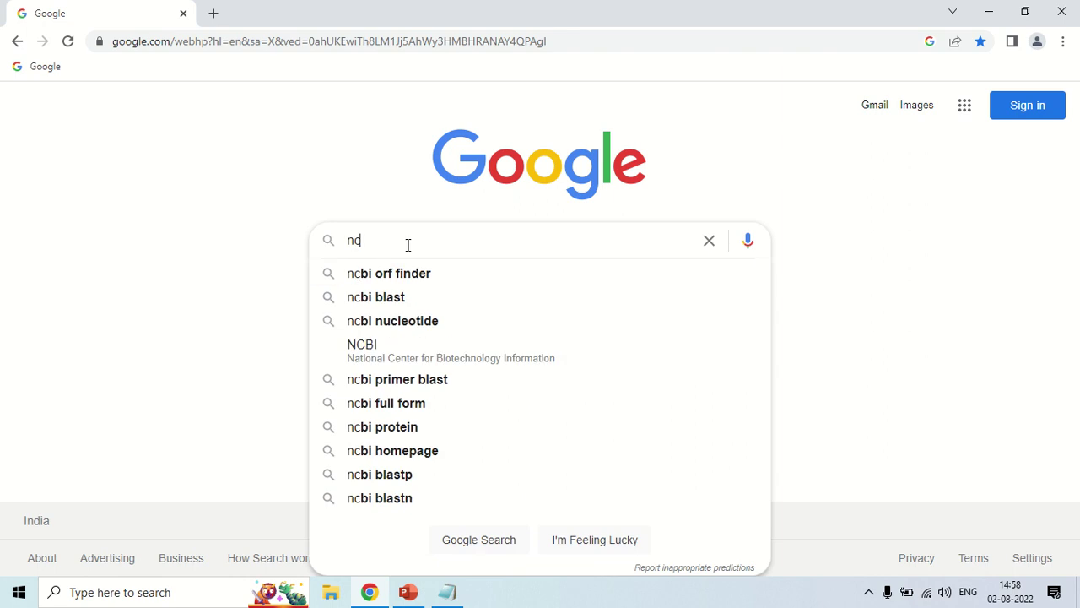
text(bi pen)
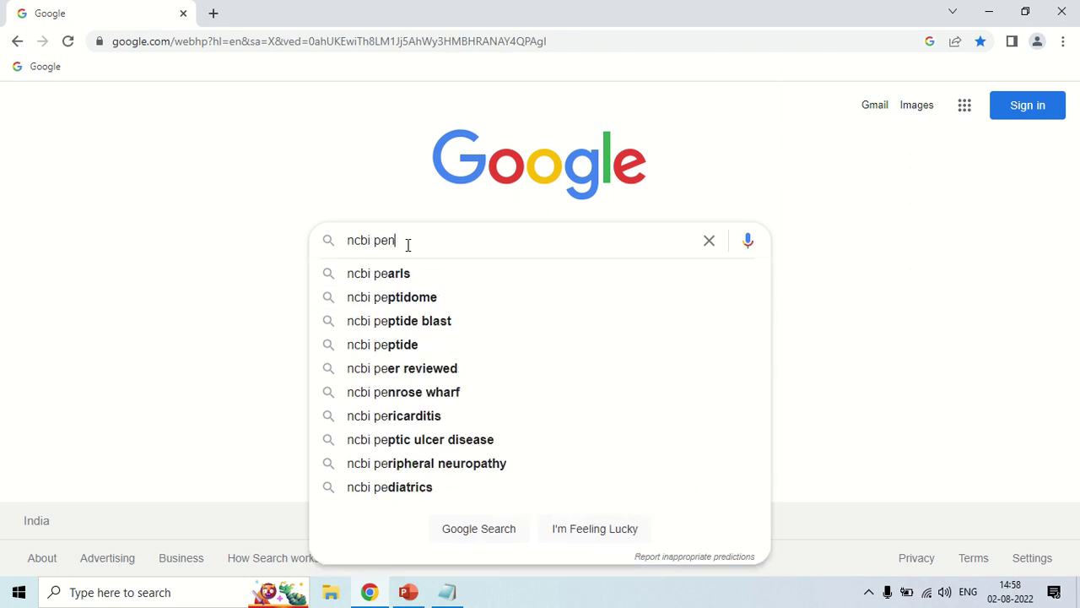
key(BackSpace)
key(BackSpace)
key(BackSpace)
text(o)
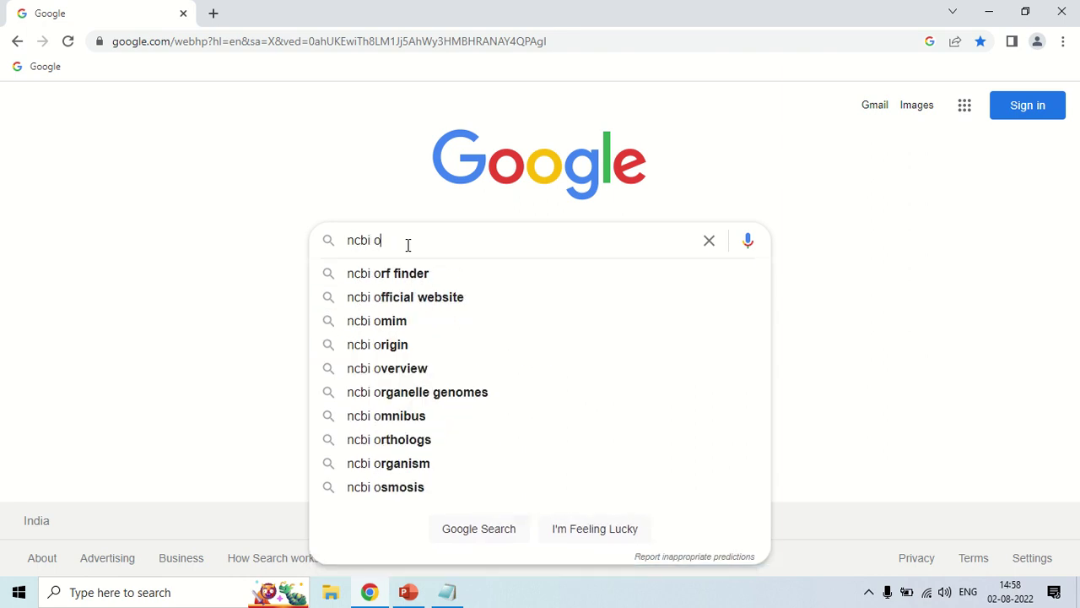
text(pen)
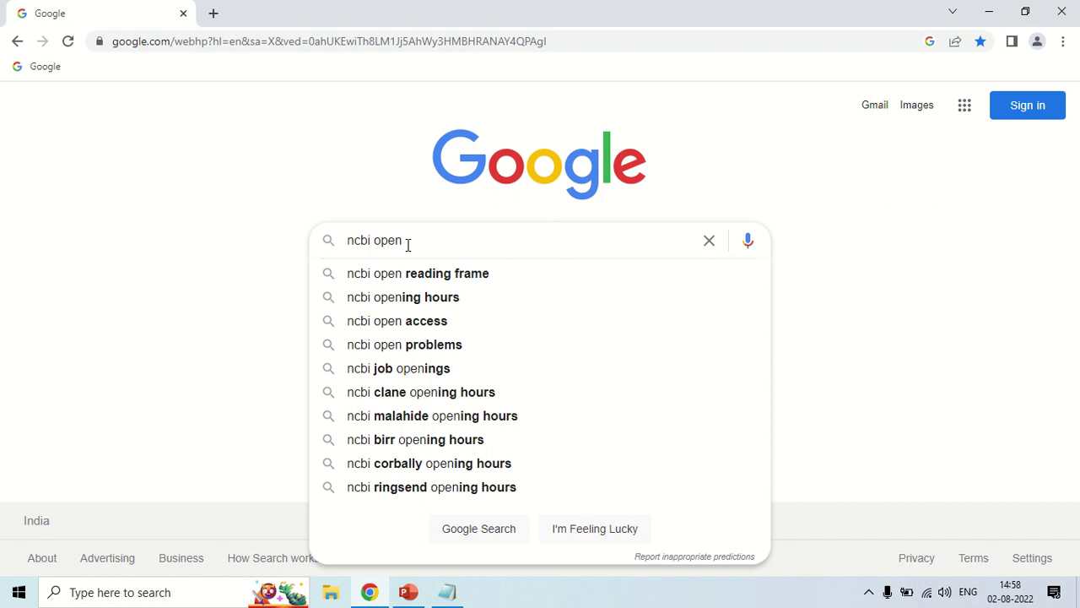
text( r)
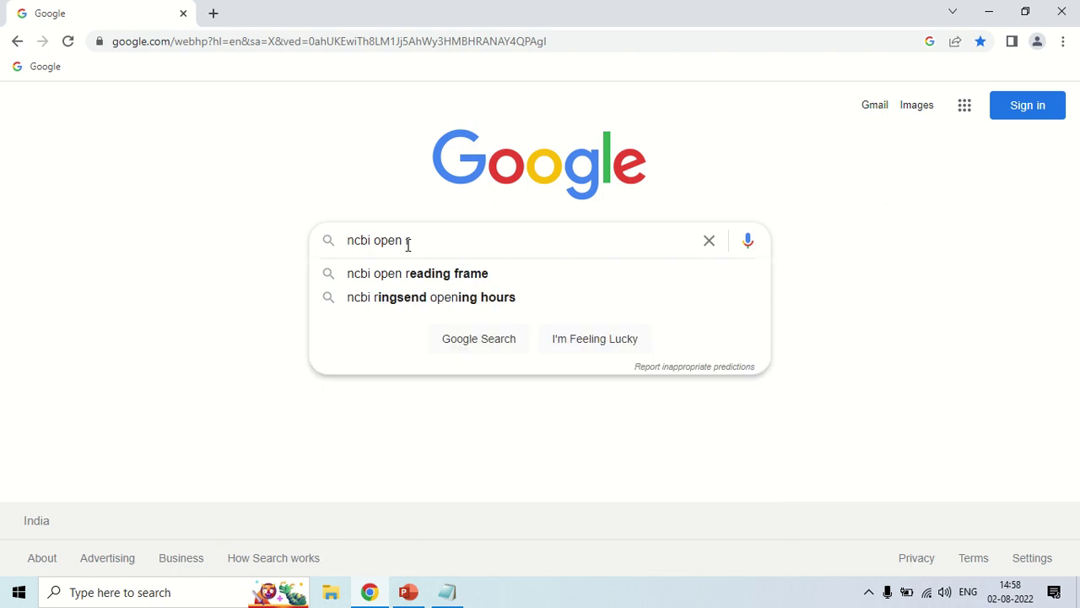
key(BackSpace)
key(BackSpace)
key(BackSpace)
key(BackSpace)
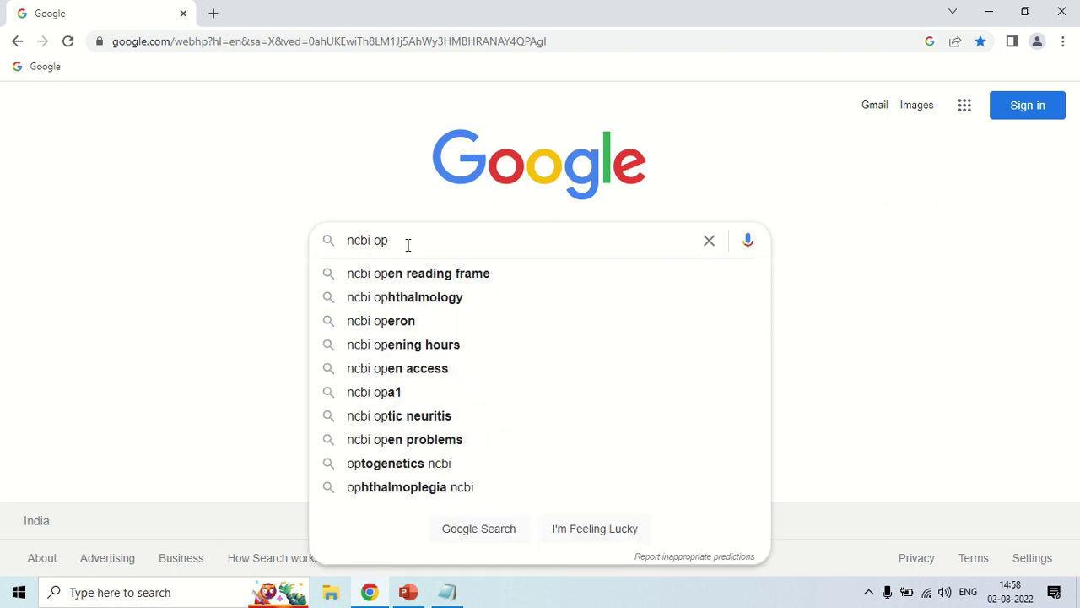
key(BackSpace)
text(rf)
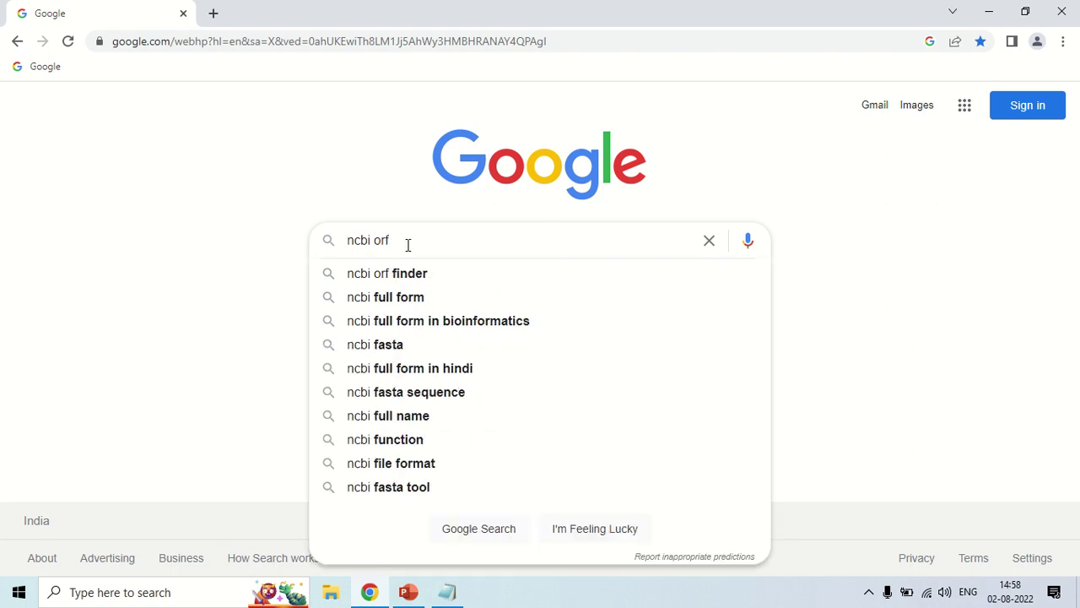
key(Down)
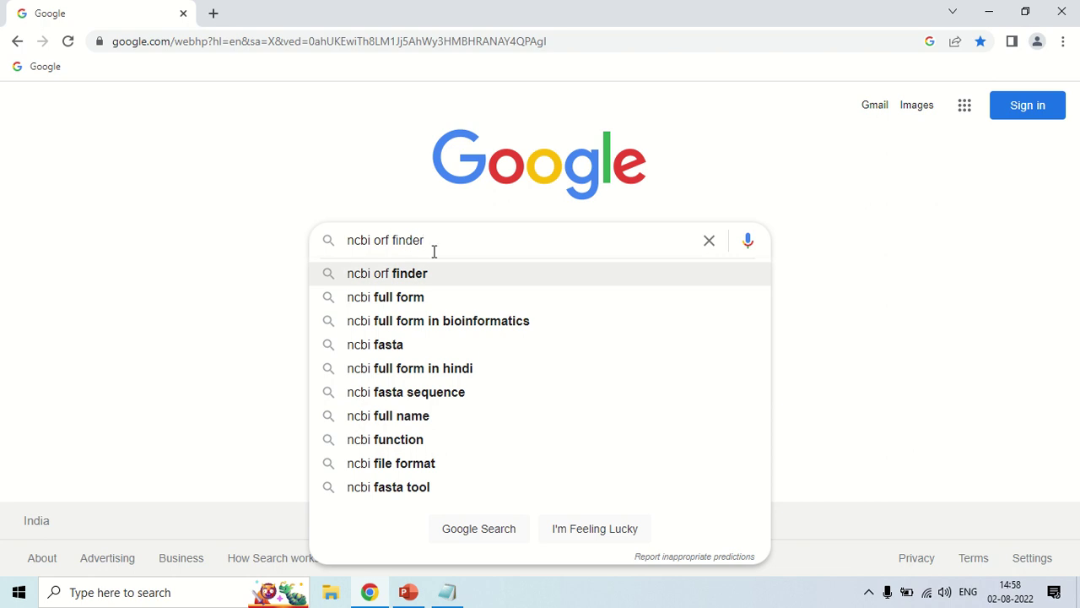
click(394, 281)
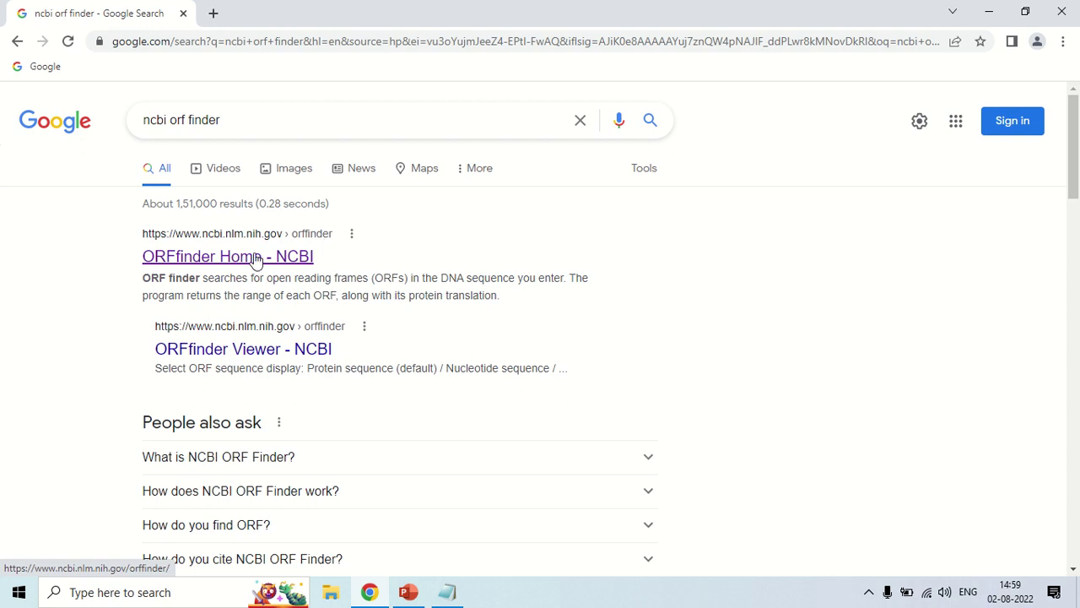
Open the 'ORFfinder Home - NCBI' result and scroll to the Enter Query Sequence box.
click(256, 260)
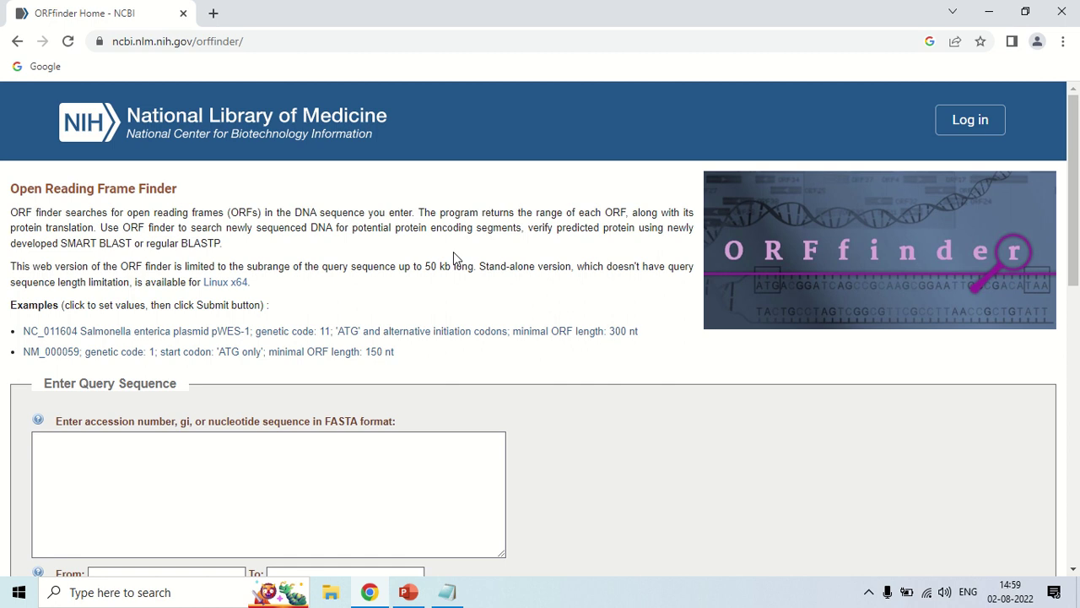
scroll(450, 247, down, 2)
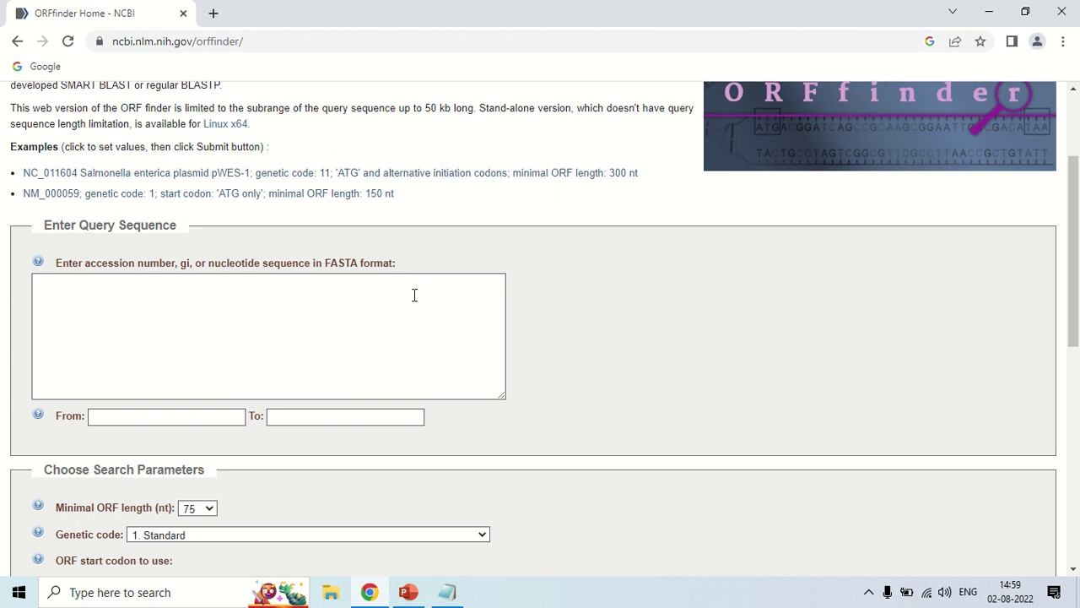
Select and copy the entire DNA sequence from the Sequence file in Notepad.
click(447, 593)
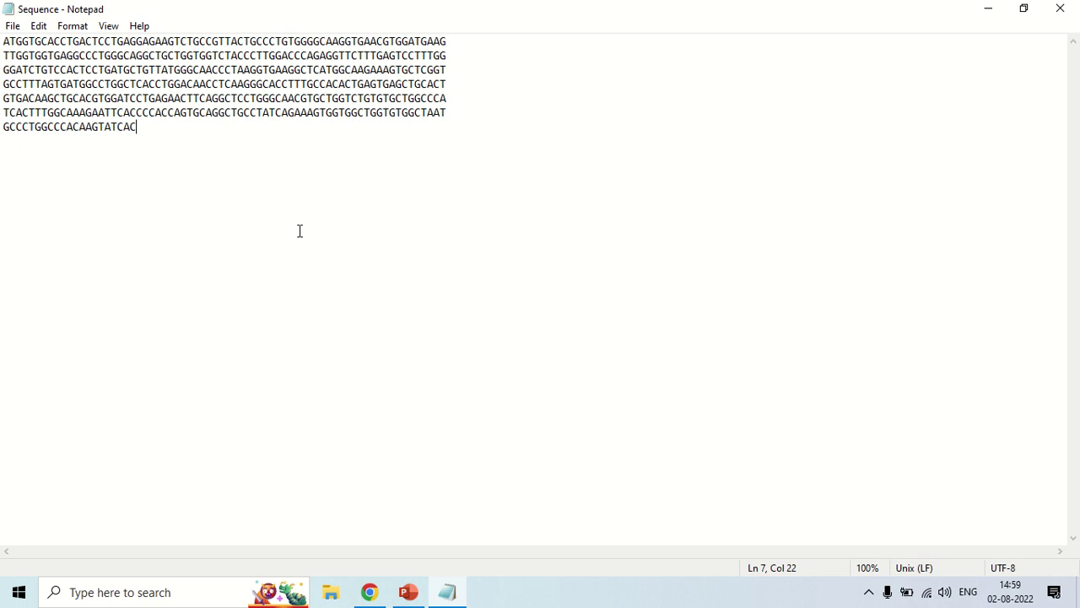
key(shift+Left)
key(shift+Left)
key(shift+Left)
drag(87, 121, 1, 39)
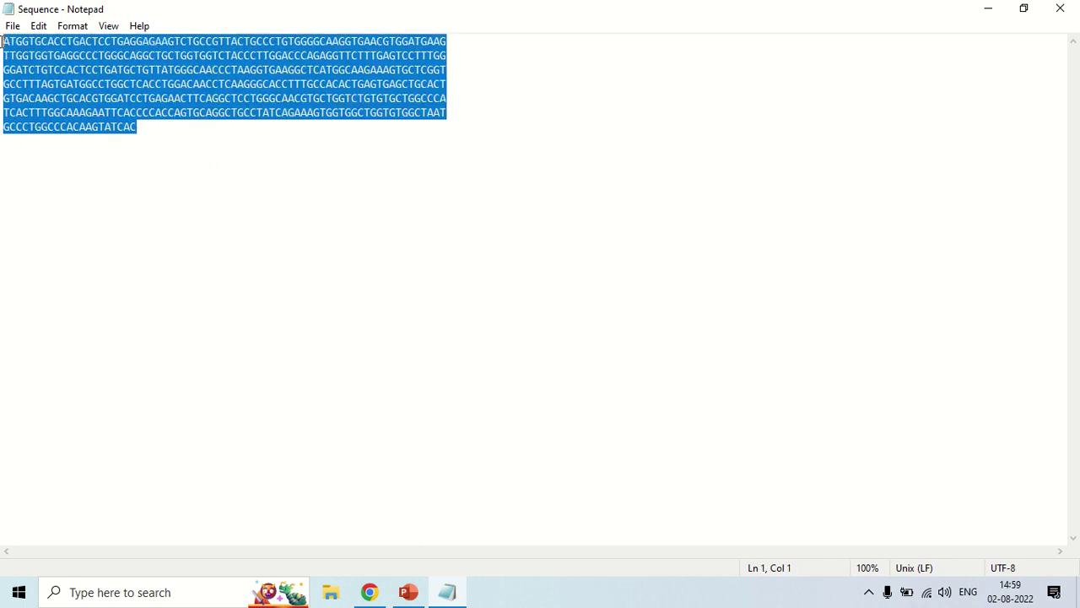
right_click(109, 60)
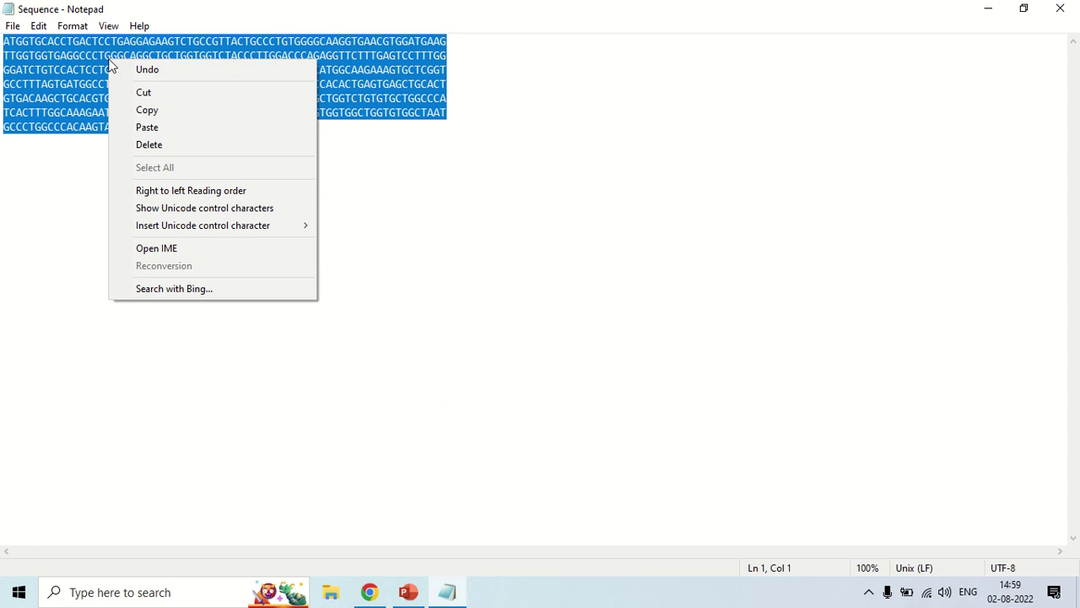
click(146, 111)
click(220, 164)
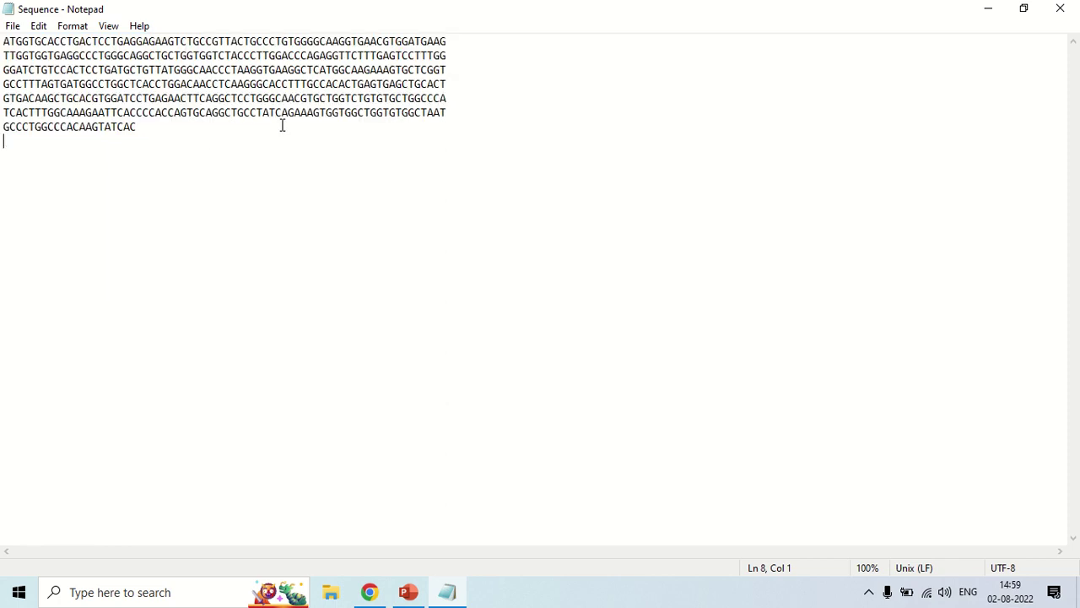
Paste the copied nucleotide sequence into ORFfinder's query sequence box.
click(369, 591)
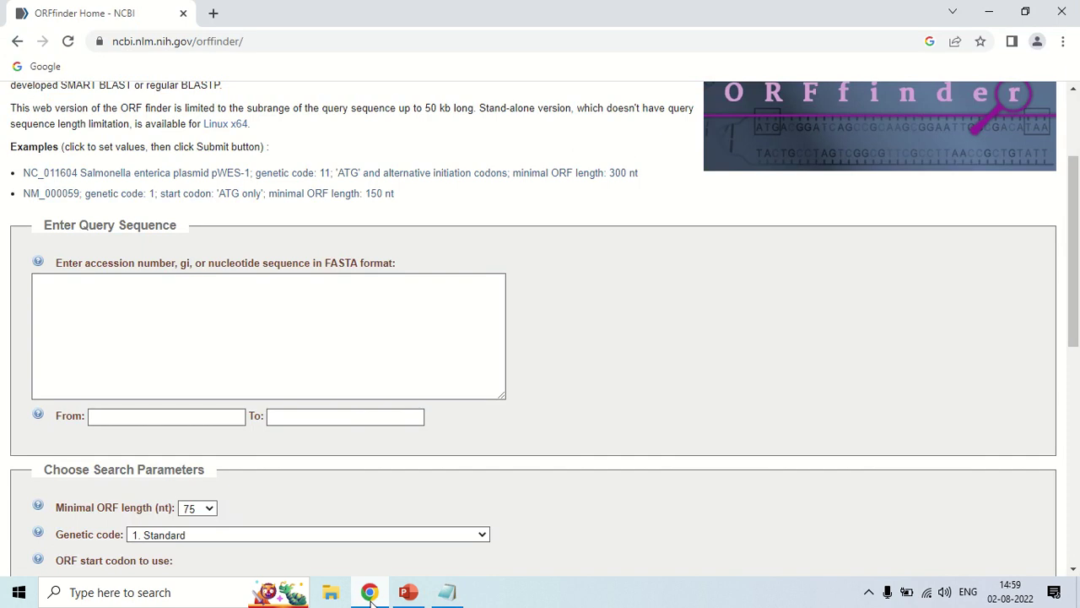
scroll(220, 321, down, 1)
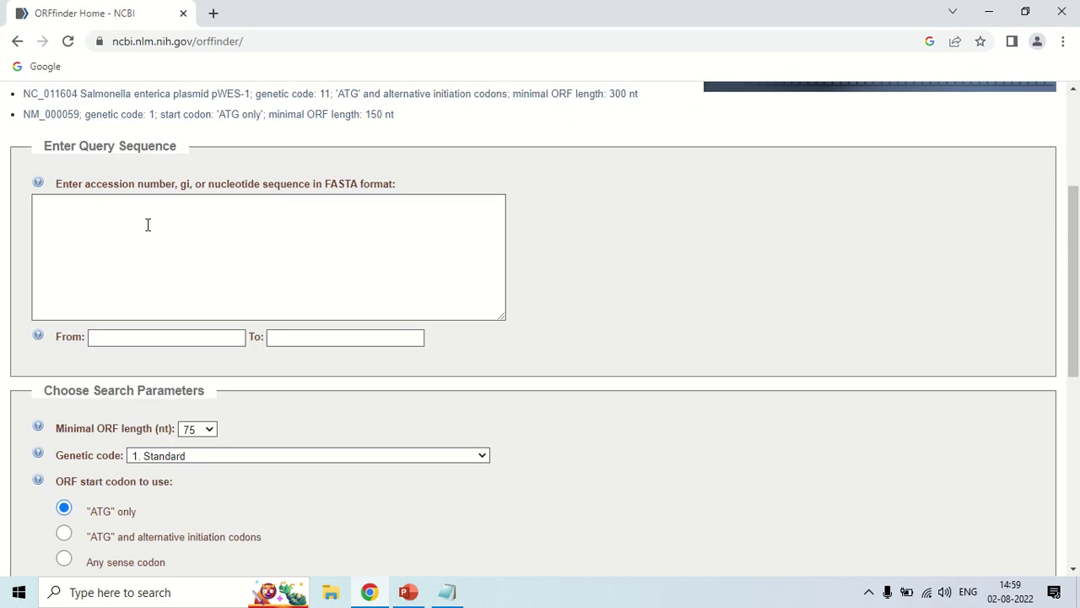
right_click(146, 226)
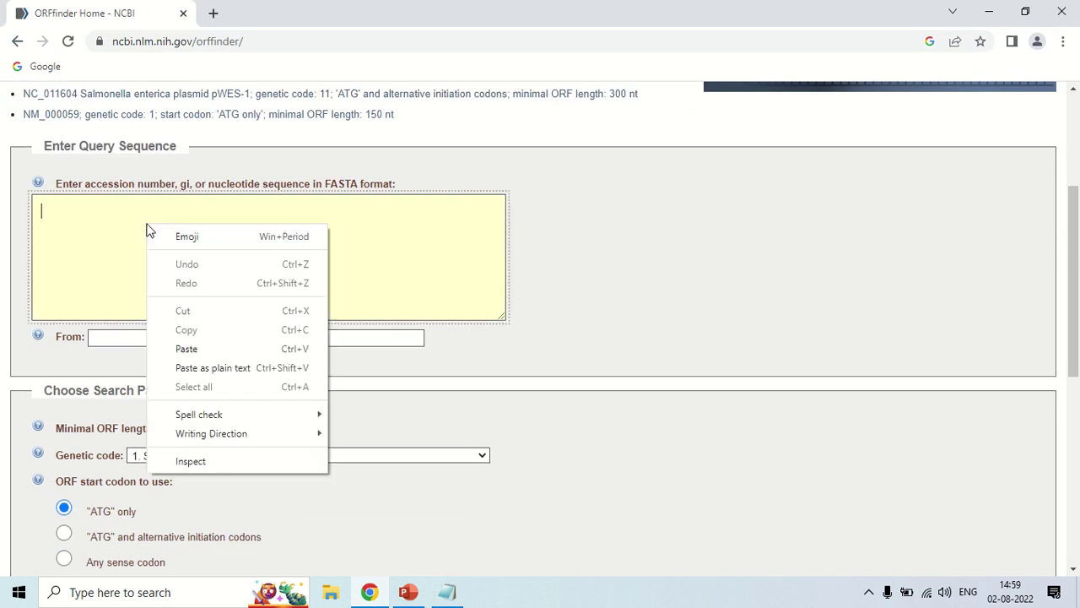
click(208, 347)
scroll(165, 247, down, 1)
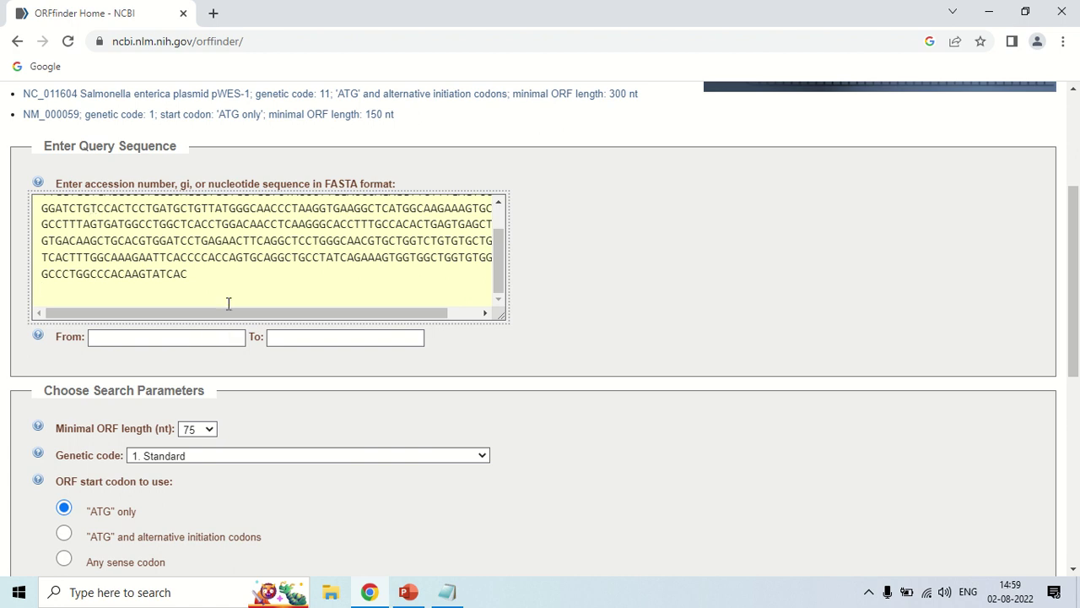
click(285, 337)
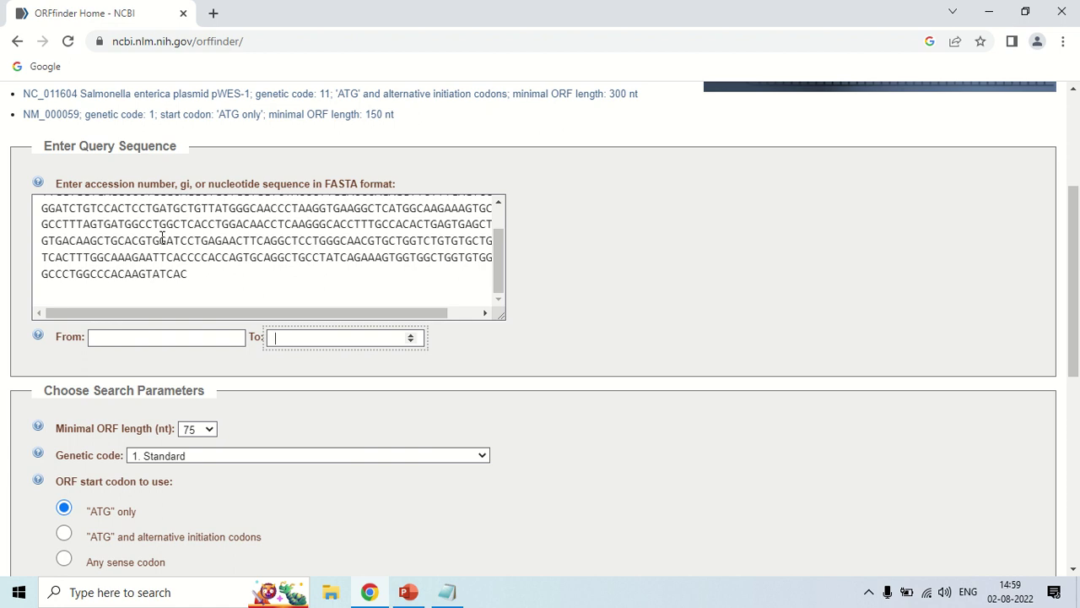
Keep minimal ORF length 75 and genetic code '1. Standard', with 'ATG' only start codons.
scroll(197, 203, down, 1)
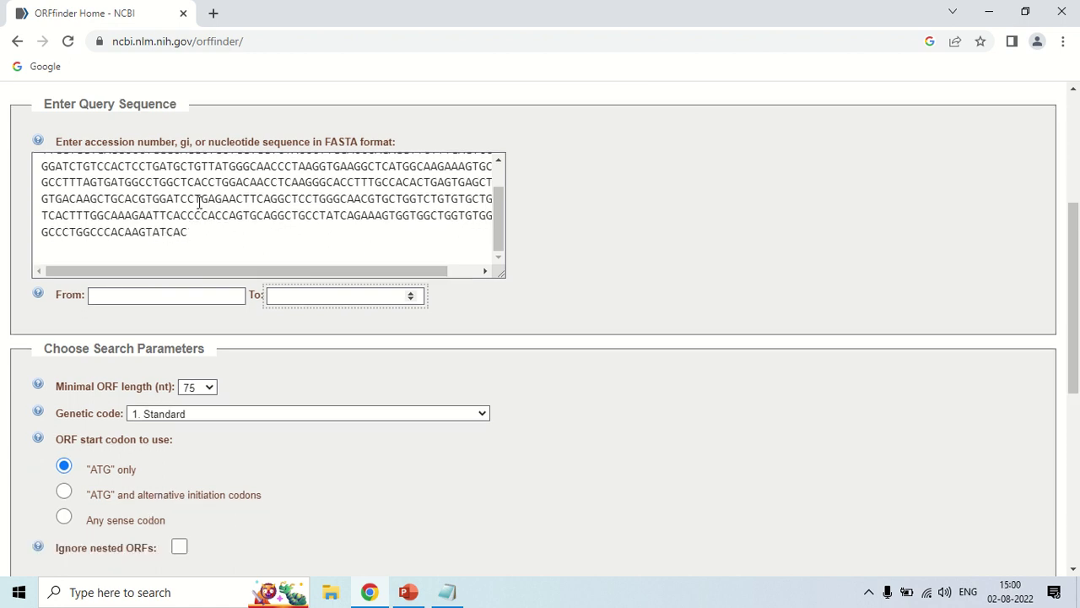
scroll(199, 203, down, 3)
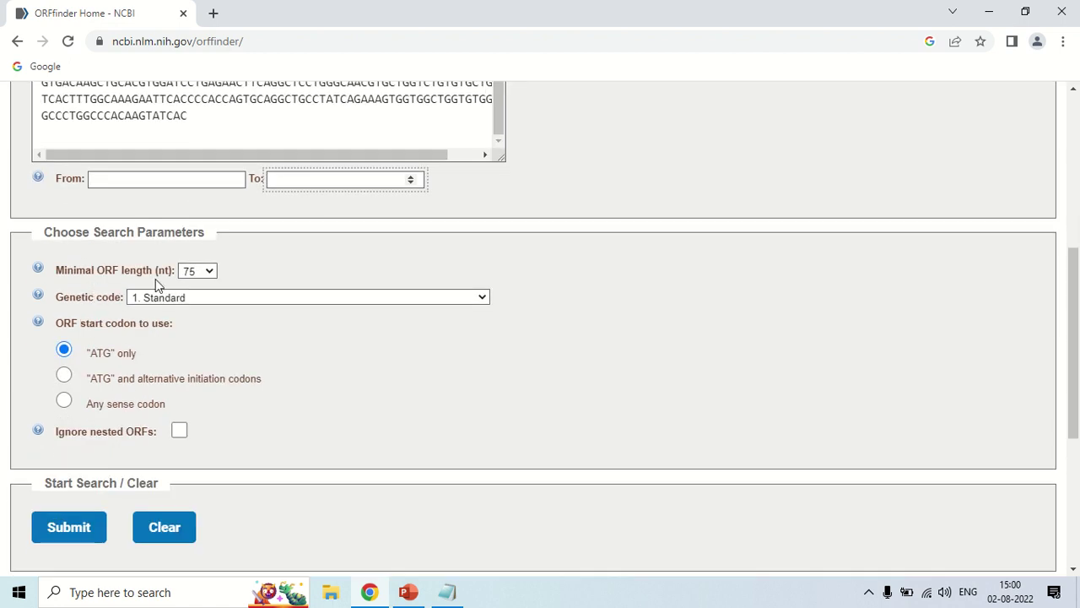
click(208, 275)
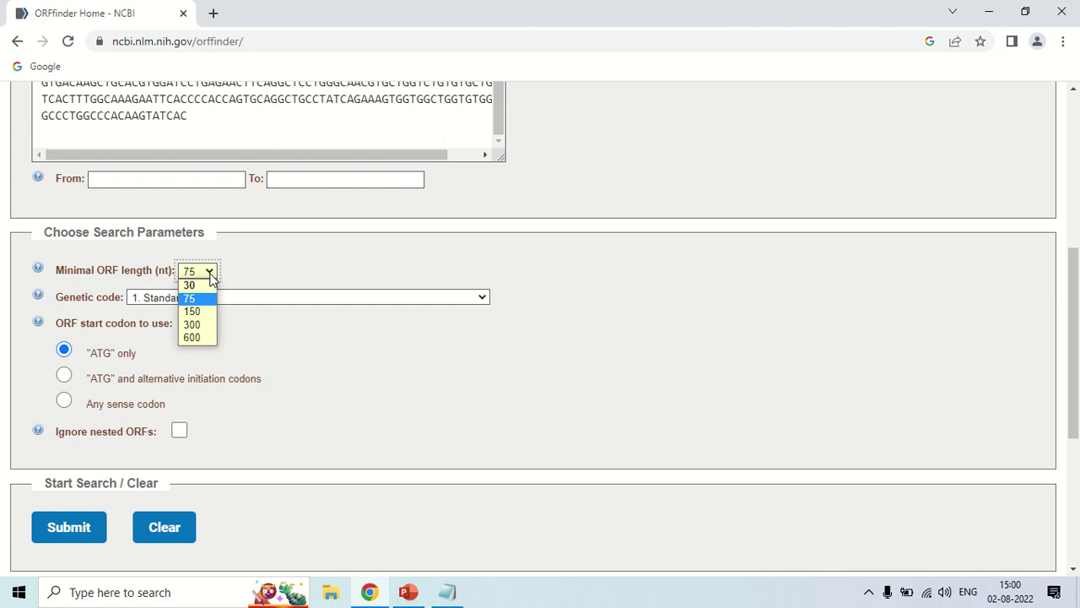
click(194, 300)
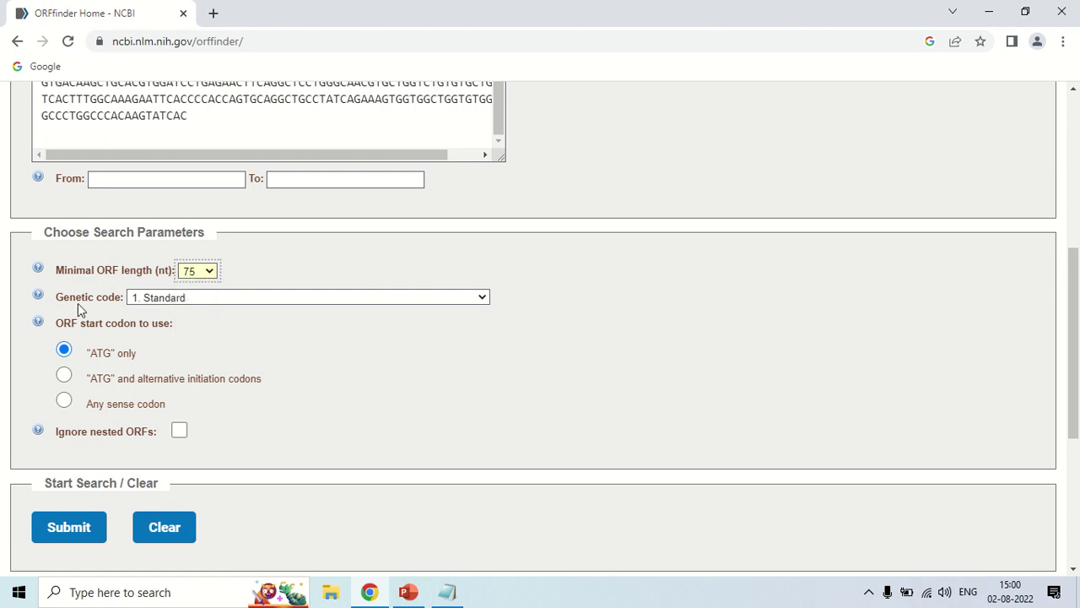
click(483, 299)
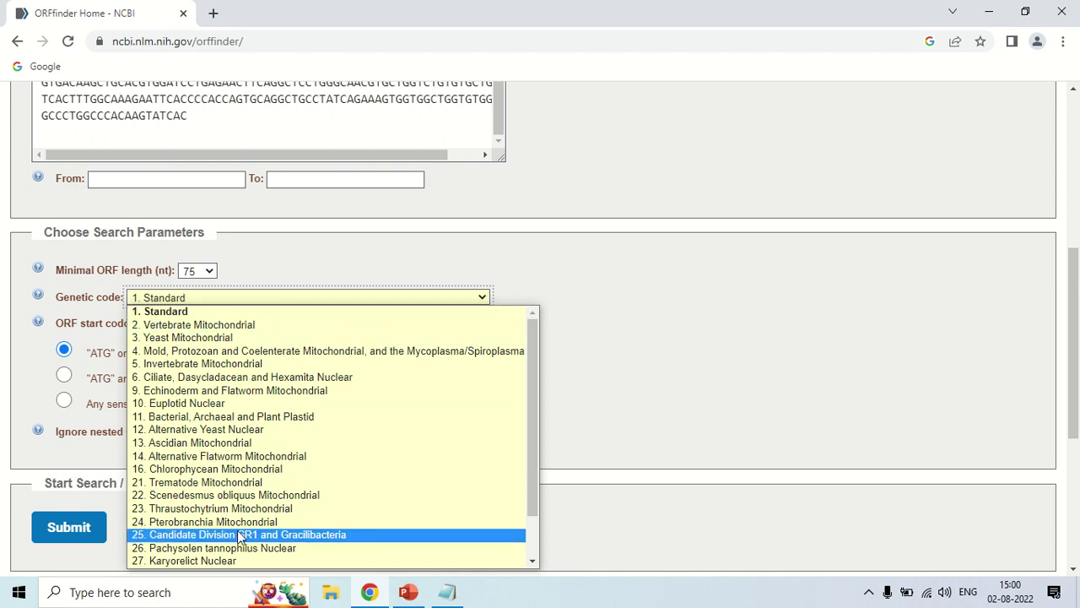
click(225, 311)
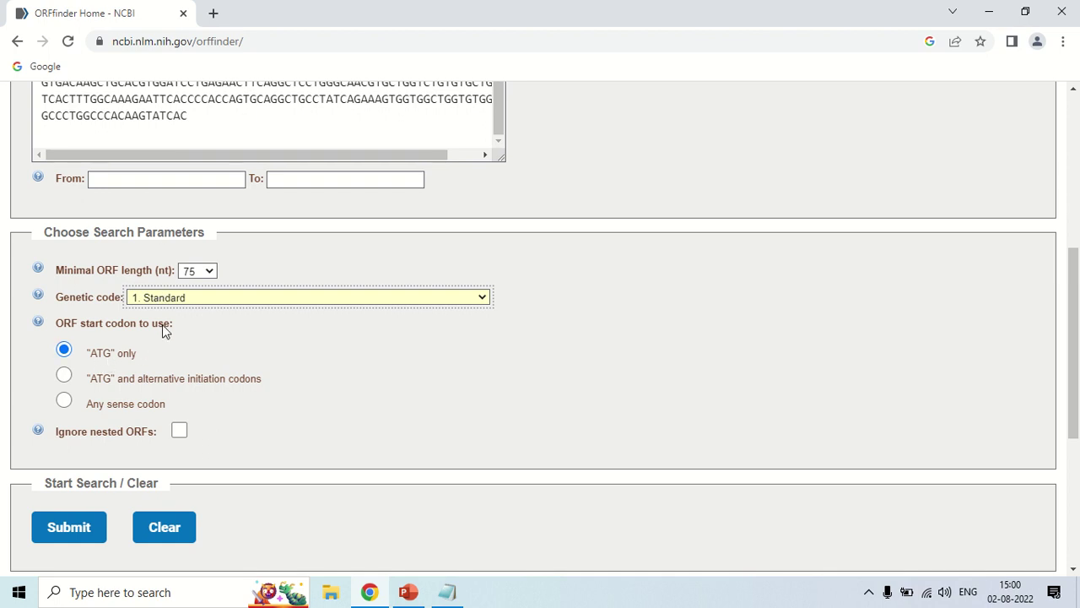
Submit the ORF search and review the results showing 4 ORFs found.
click(75, 527)
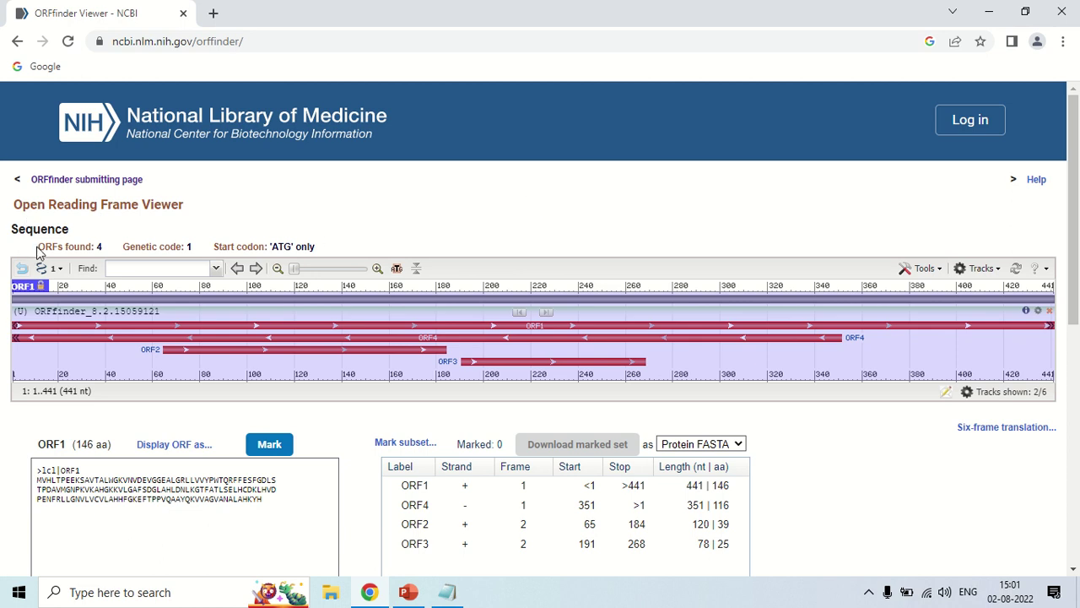
drag(36, 247, 100, 246)
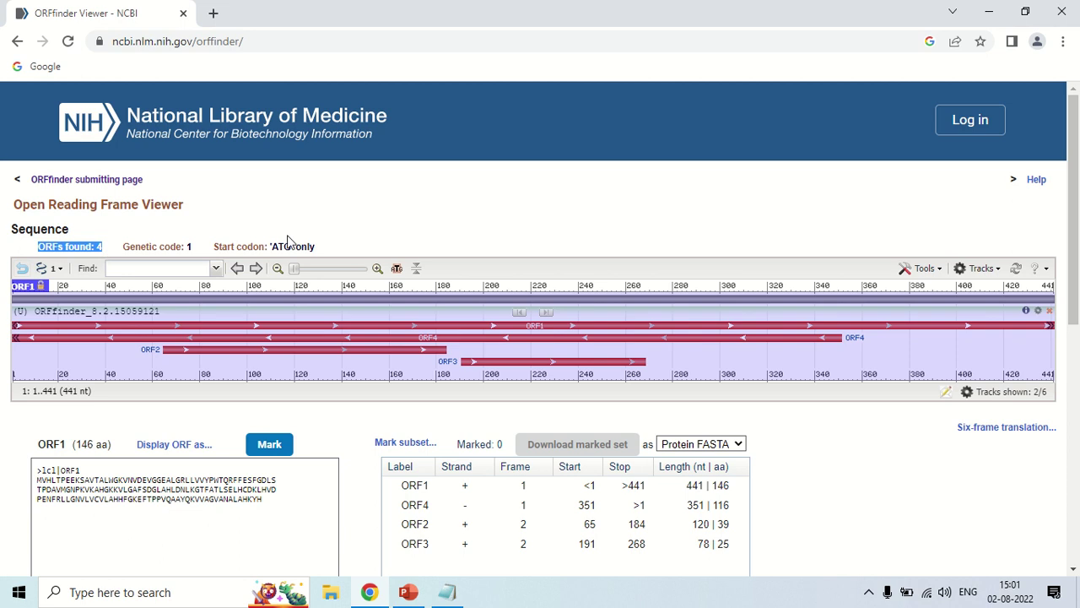
click(385, 349)
scroll(273, 213, down, 2)
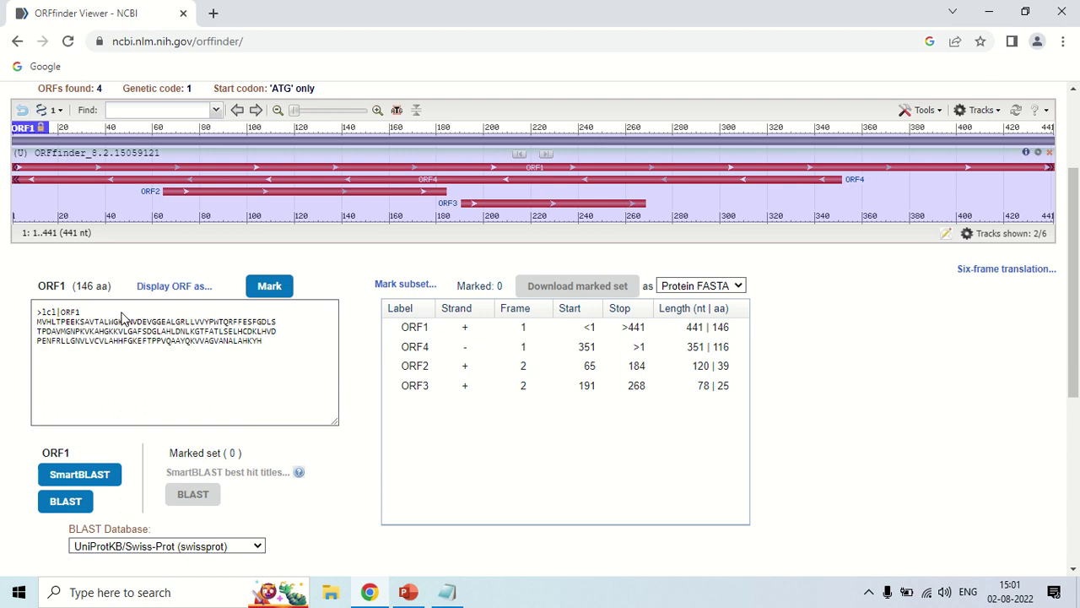
Select ORF1 (441 nt, 146 aa) in the results table and mark it.
click(429, 333)
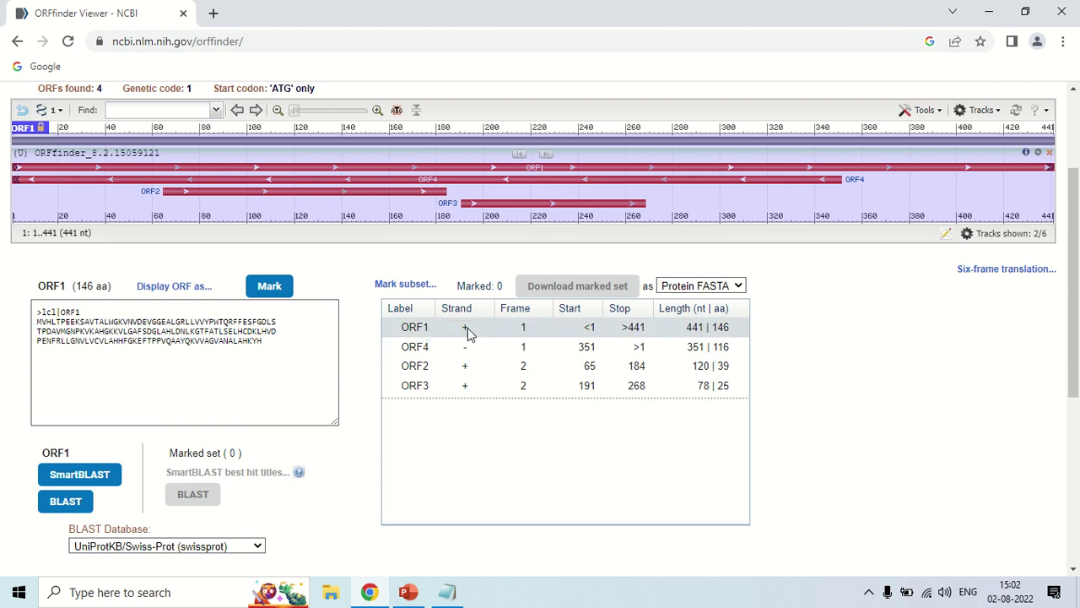
click(270, 287)
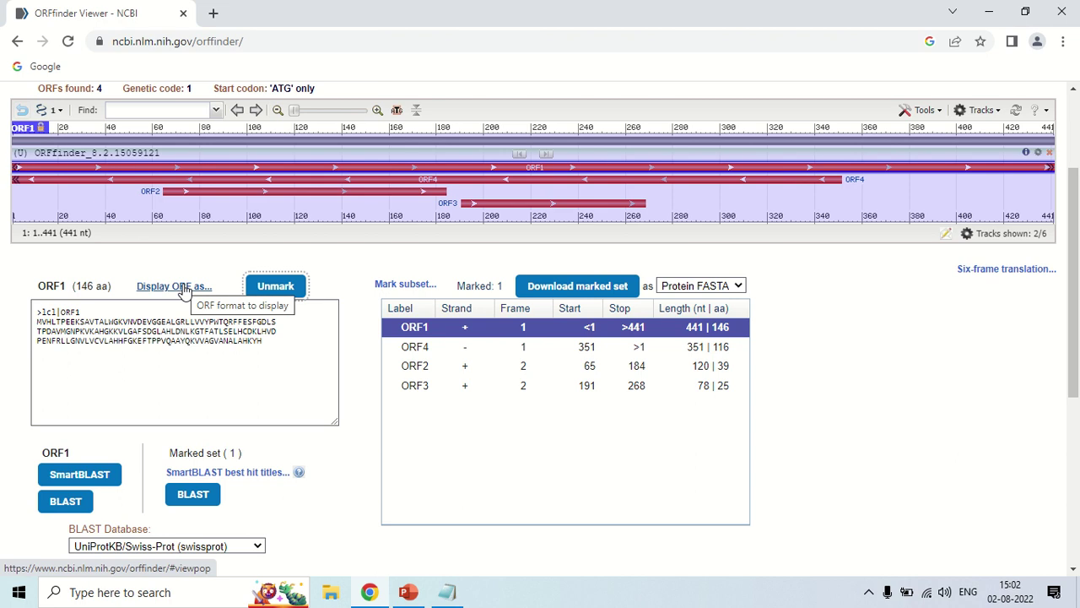
click(184, 288)
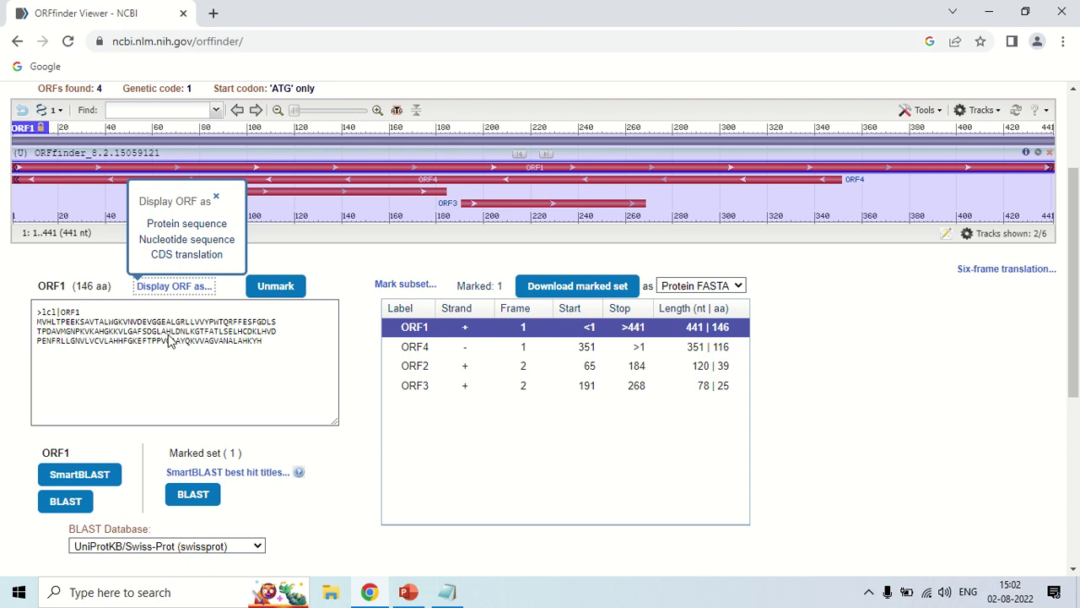
Display ORF1 as nucleotide sequence, then CDS translation, then protein sequence again.
click(197, 244)
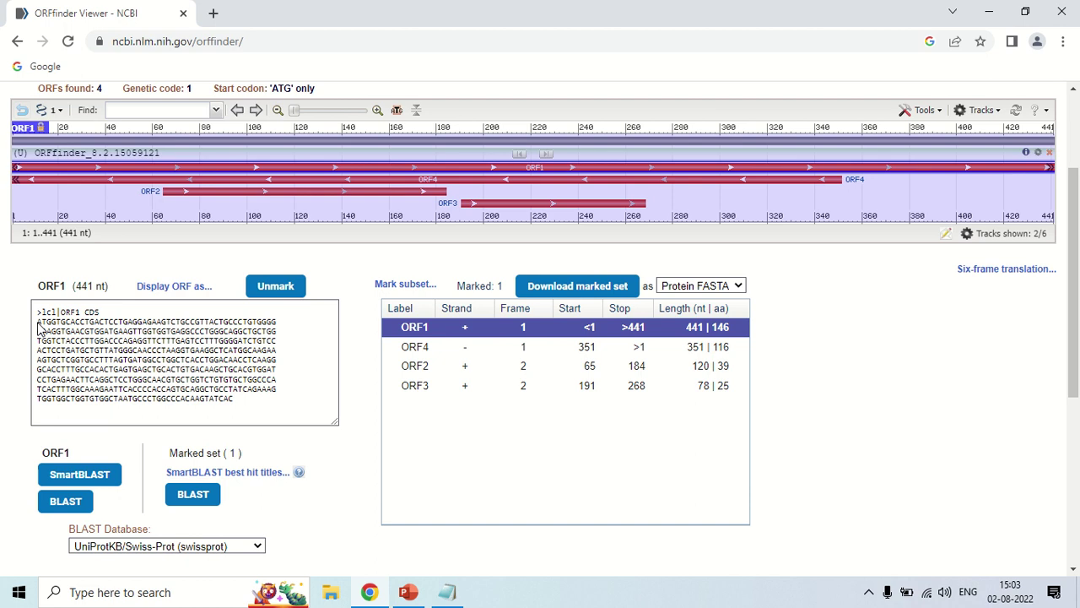
click(167, 292)
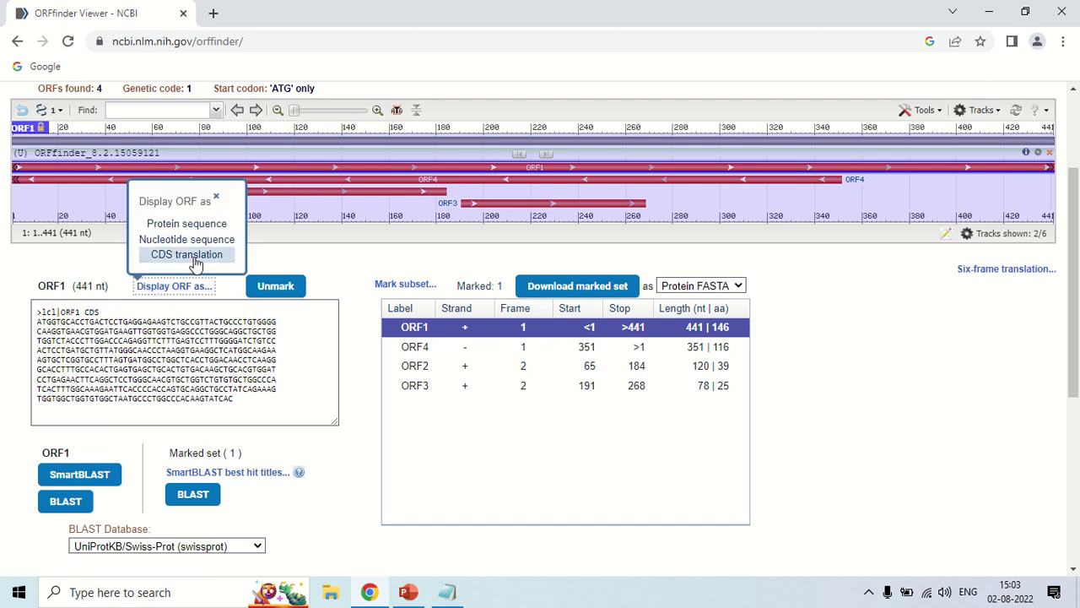
click(194, 256)
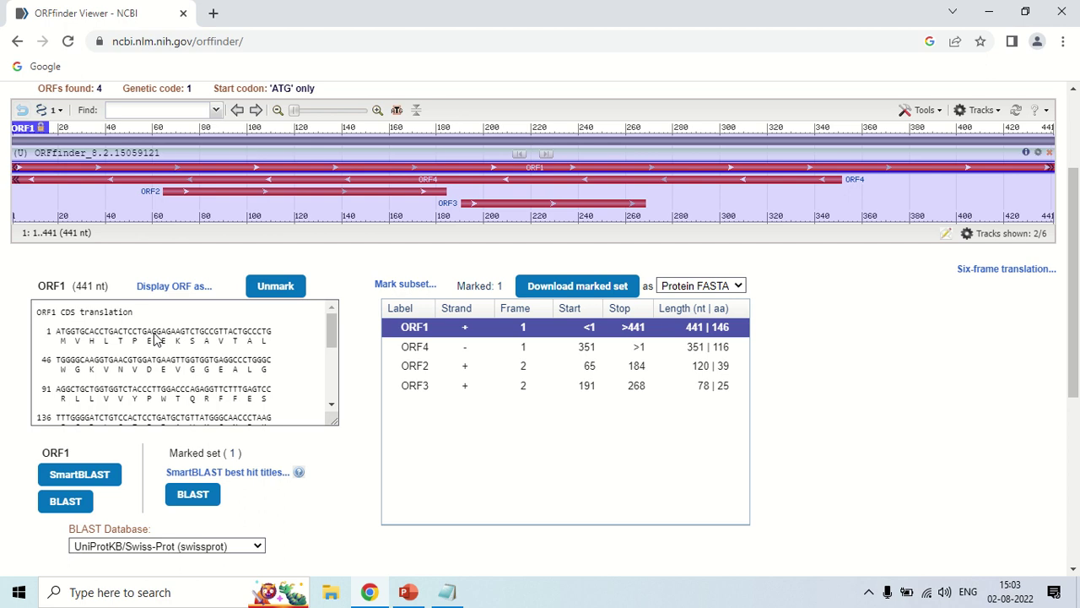
click(167, 288)
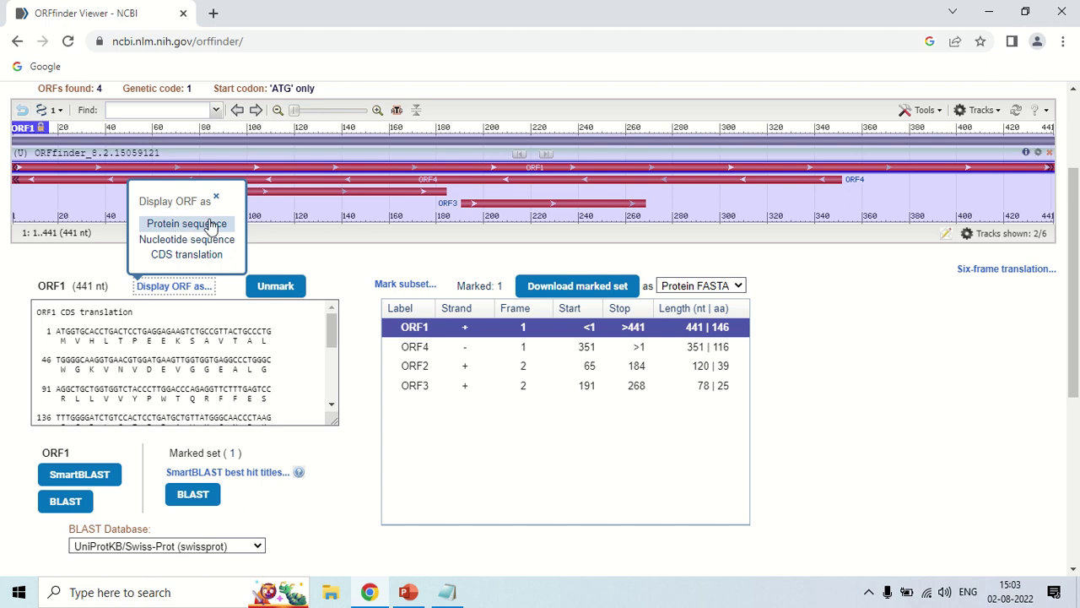
click(202, 231)
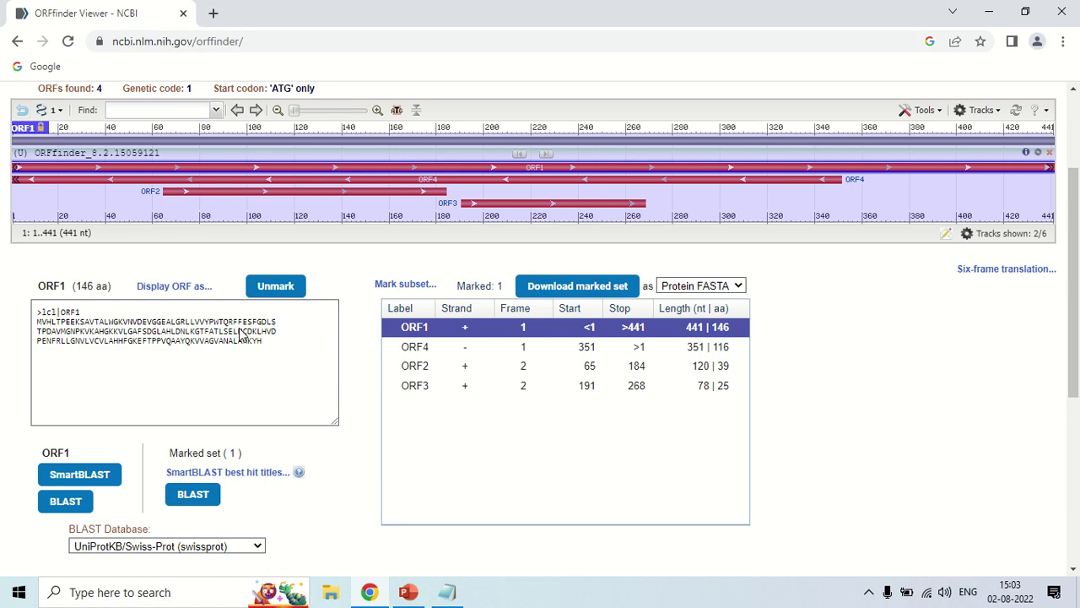
Select ORF2 in the results table and add it to the marked set.
scroll(239, 334, down, 1)
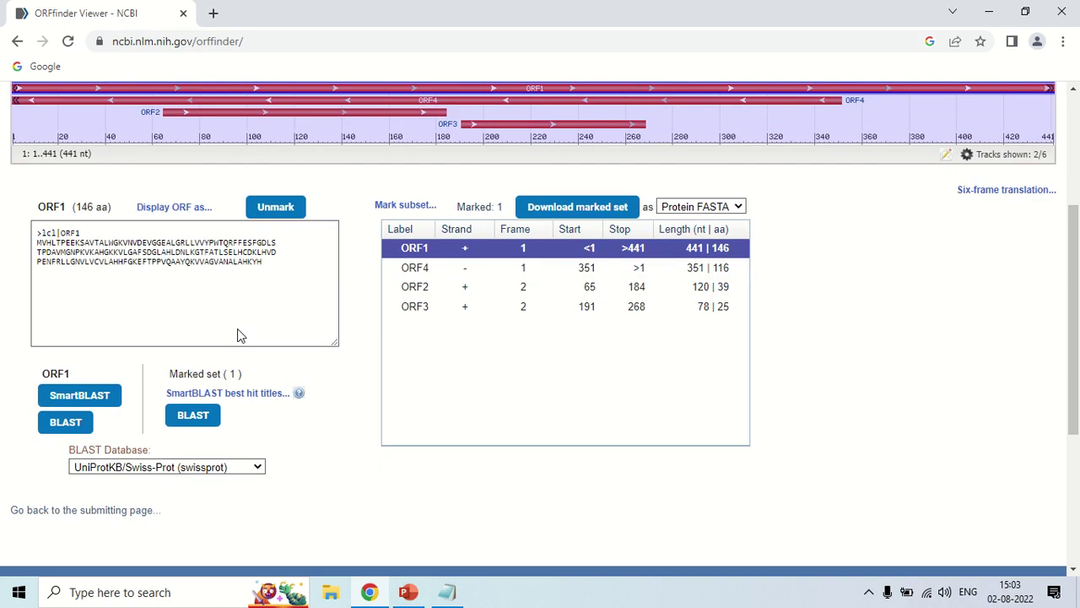
click(485, 253)
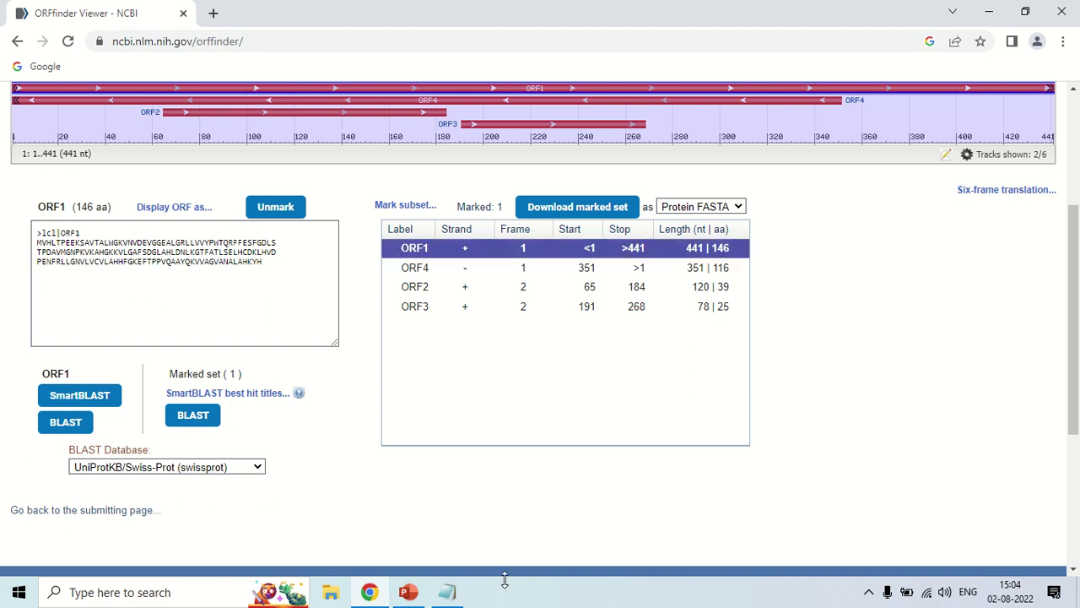
scroll(506, 424, up, 1)
scroll(506, 429, up, 1)
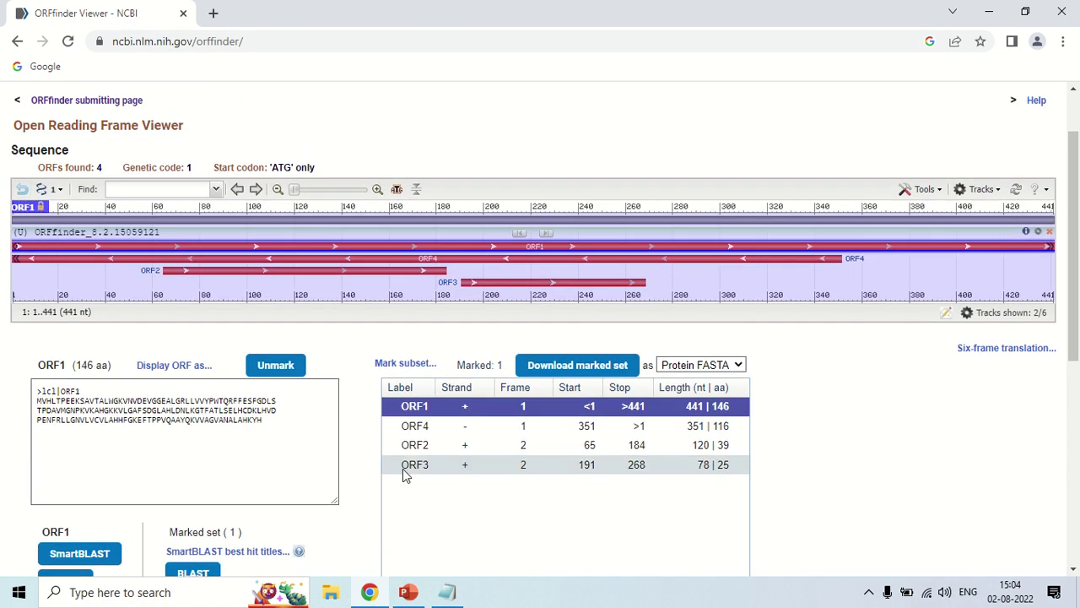
click(485, 451)
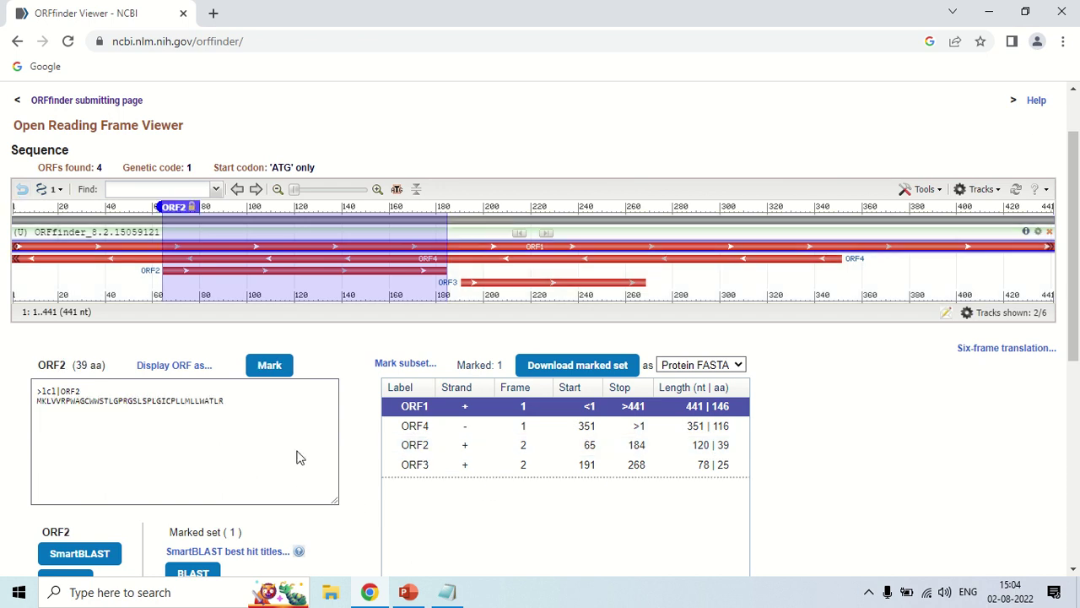
click(269, 368)
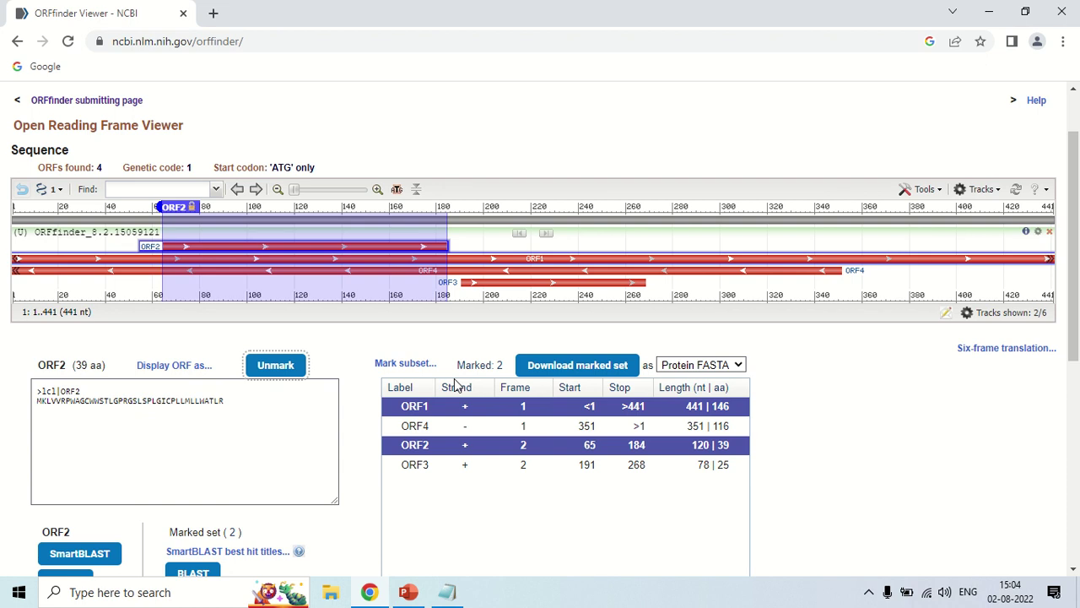
Unmark ORF1 so ORF2 remains the only marked ORF.
scroll(454, 384, down, 1)
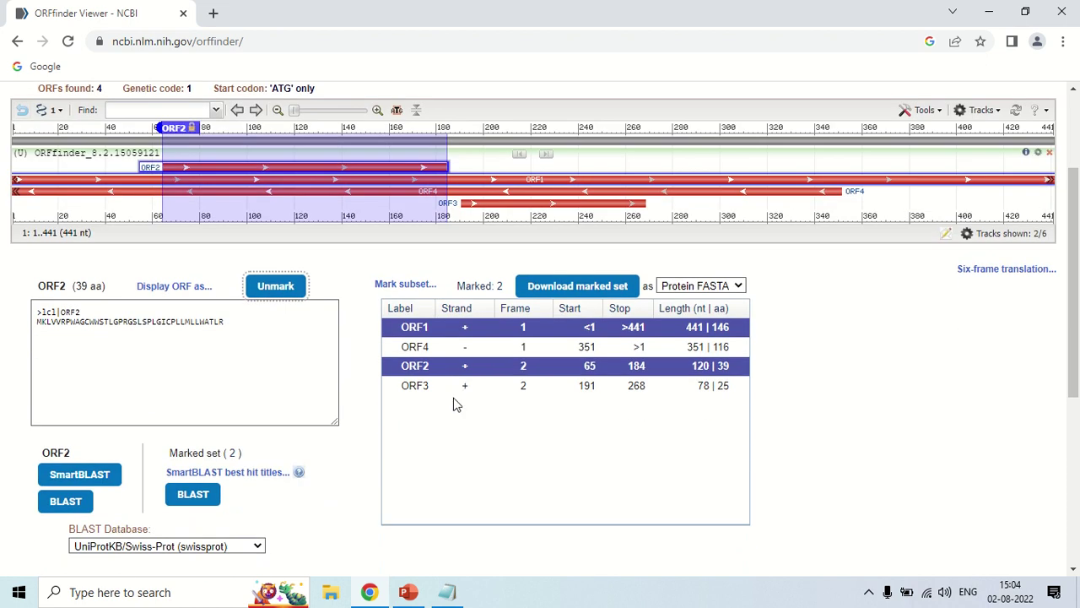
click(448, 336)
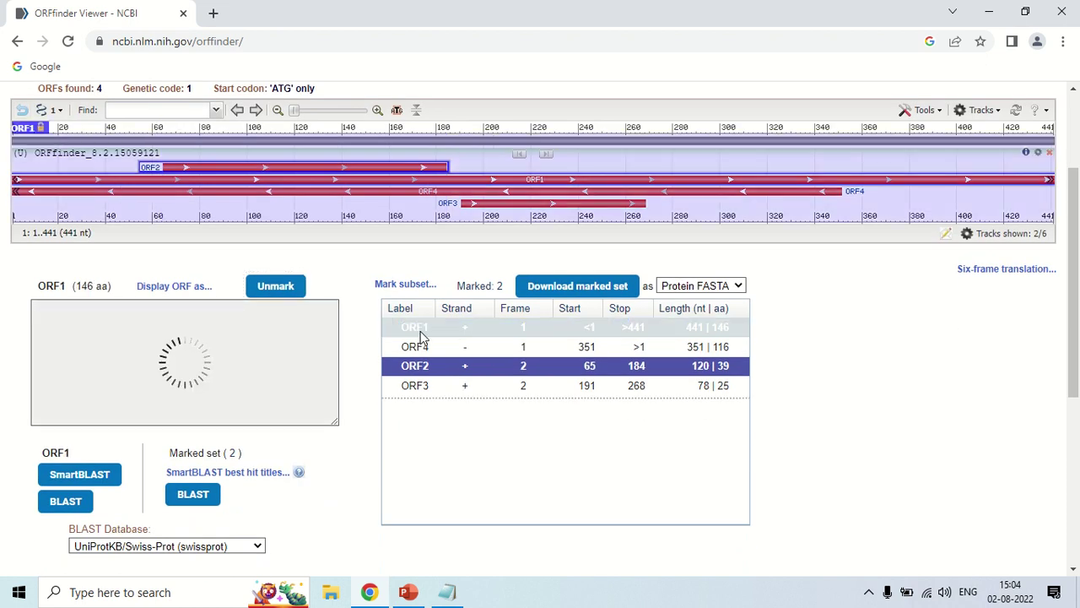
click(279, 288)
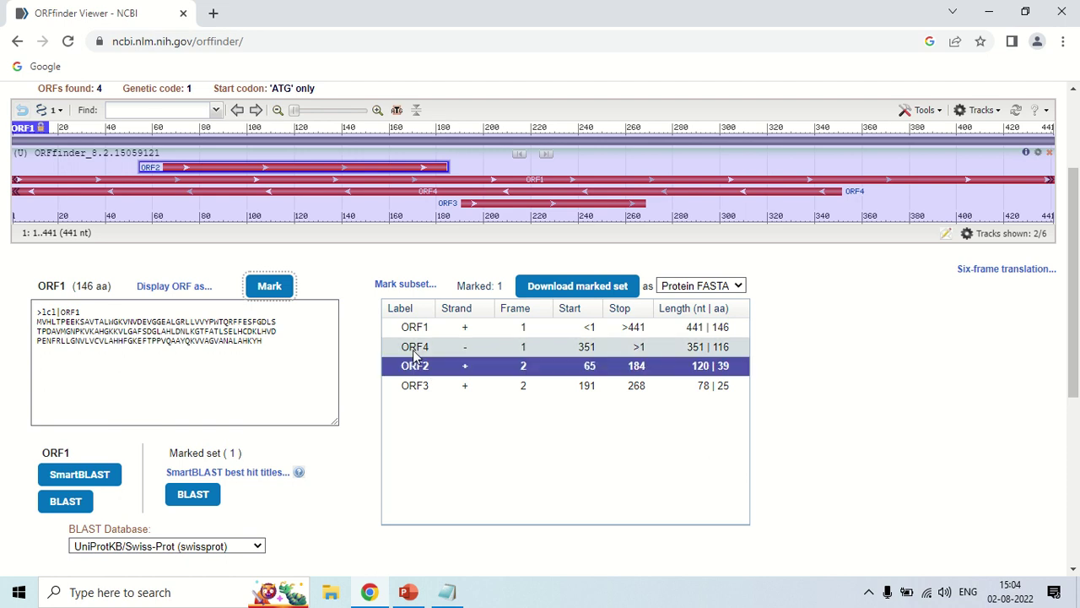
click(479, 332)
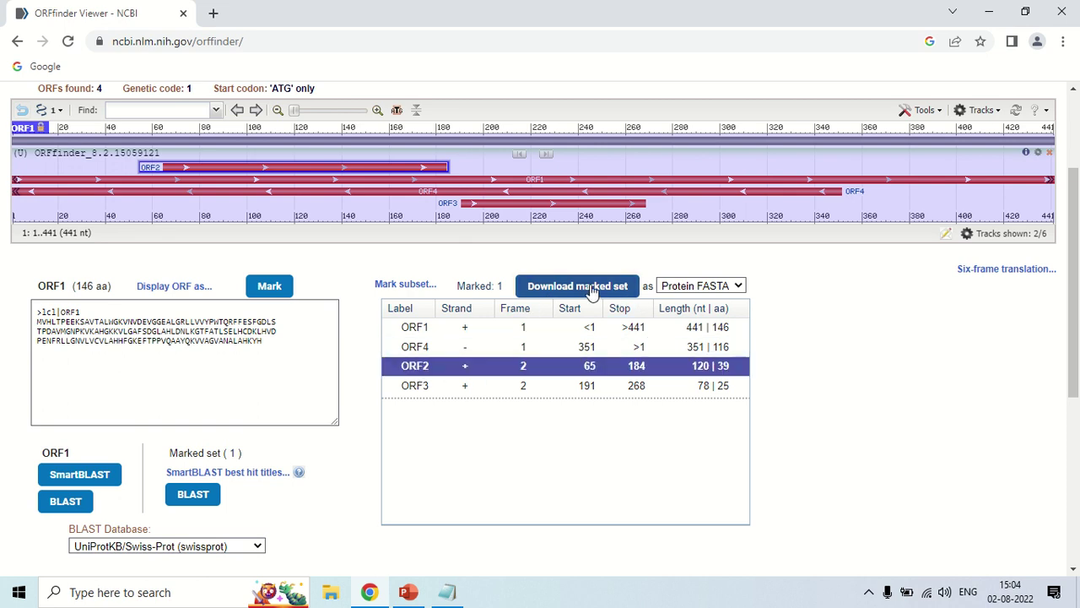
click(740, 287)
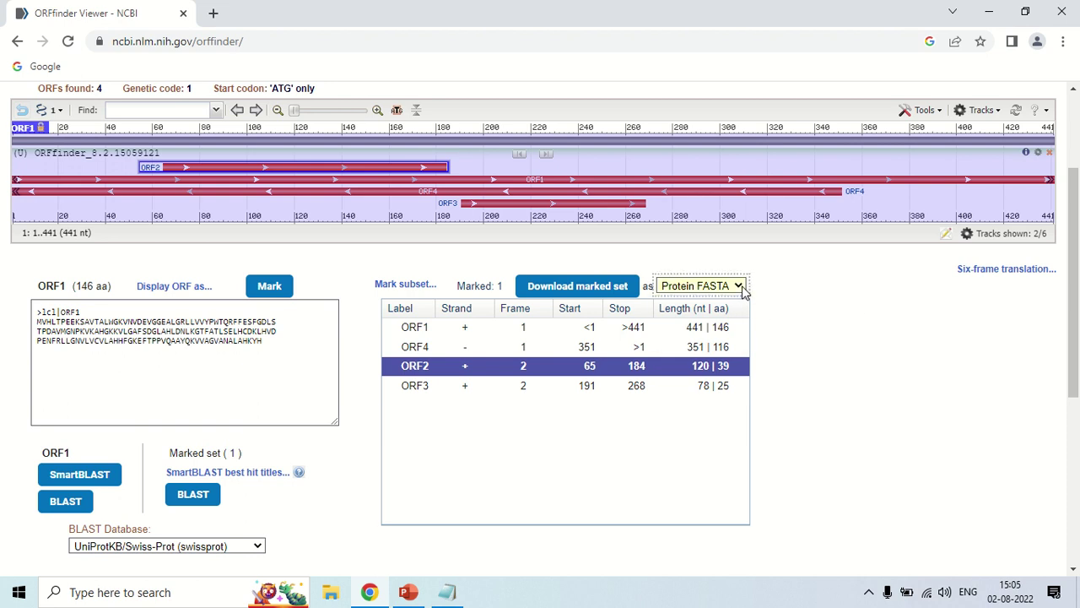
click(742, 289)
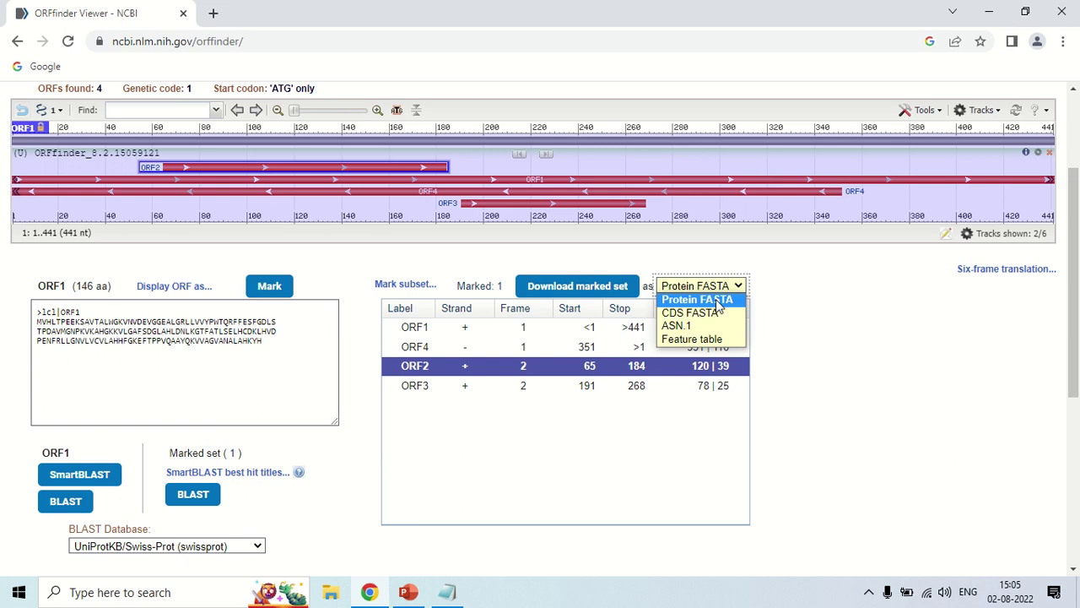
click(718, 300)
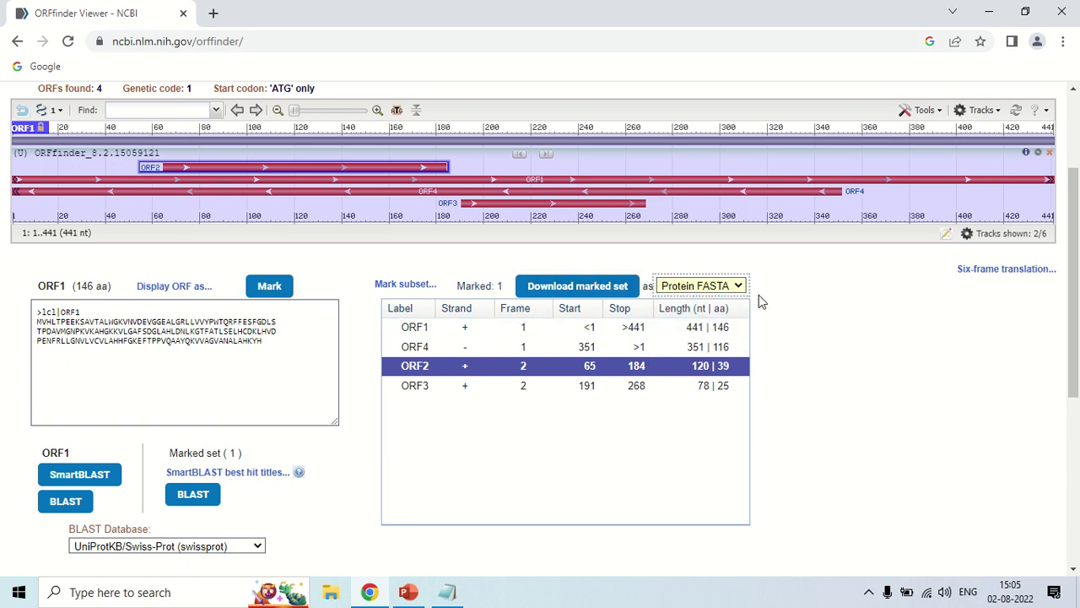
click(526, 329)
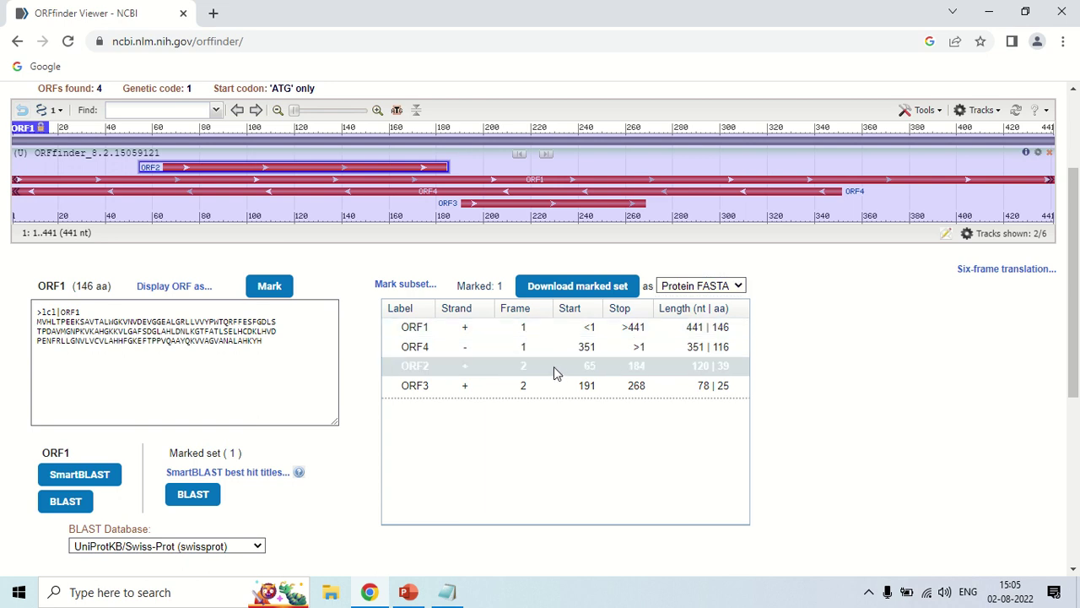